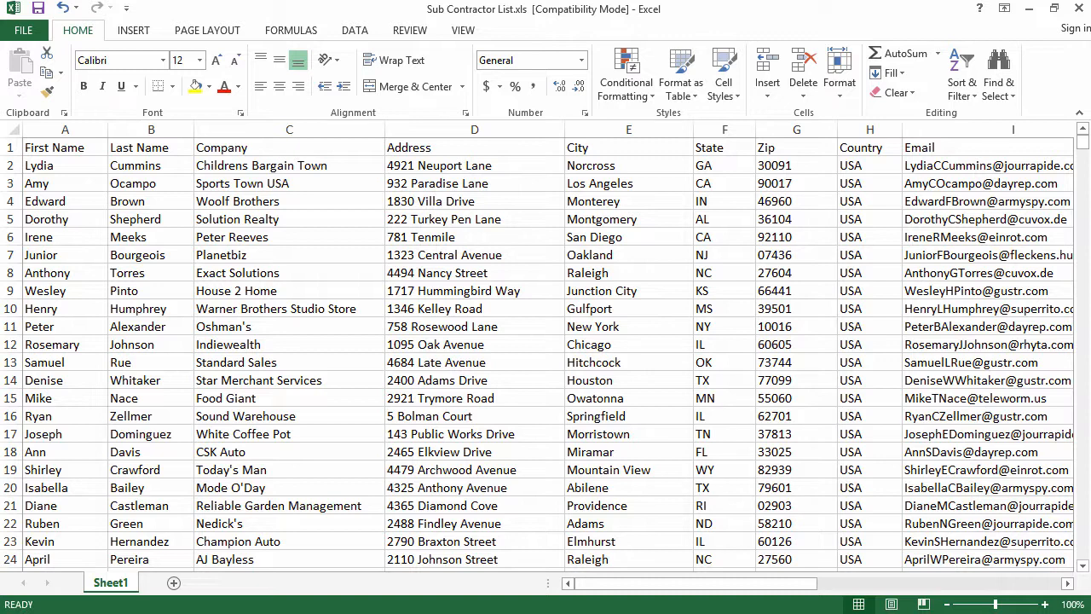
# - Review the header row and the row 10 sample contact's first name, last name and address
pyautogui.click(9, 148)
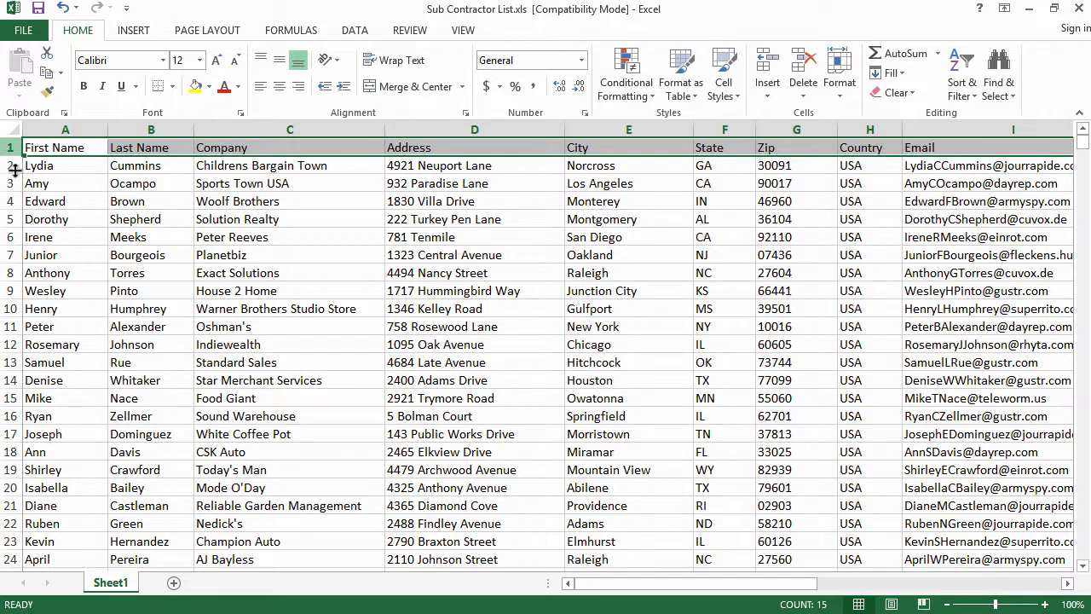
pyautogui.click(50, 308)
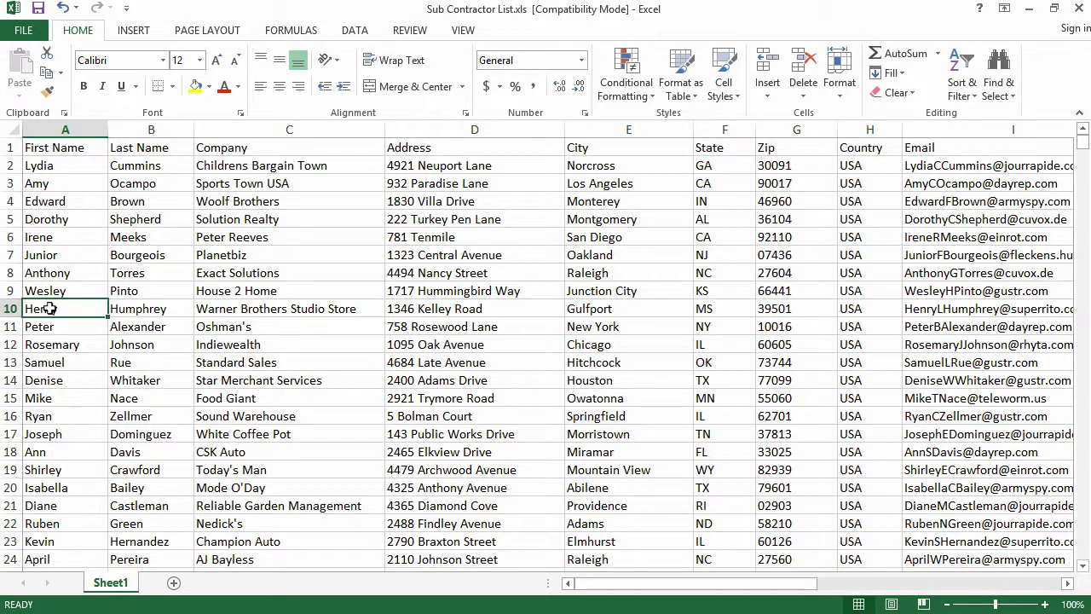
pyautogui.click(146, 310)
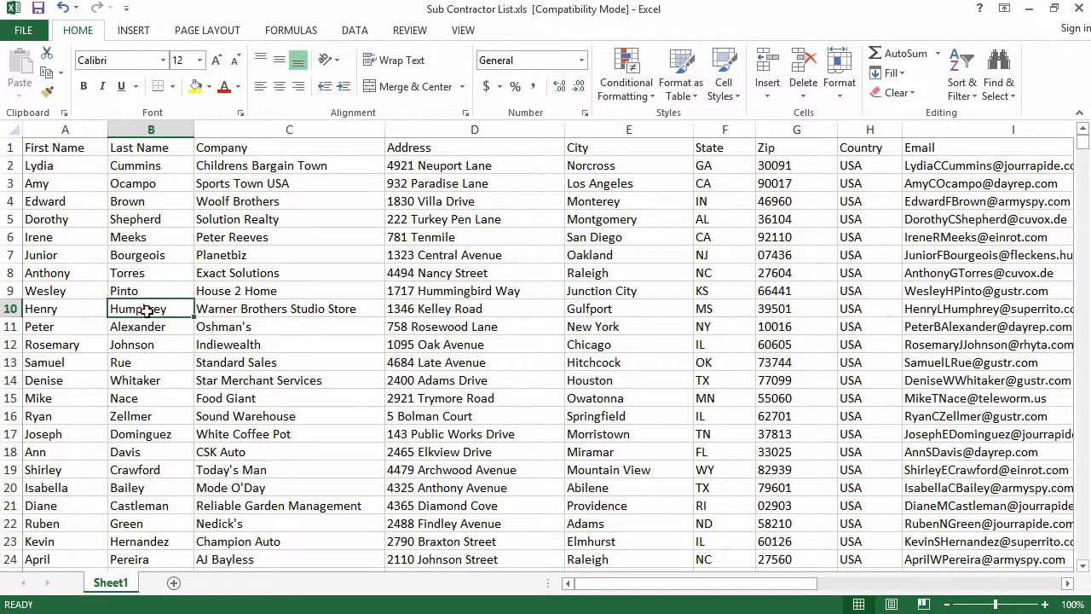
pyautogui.click(504, 308)
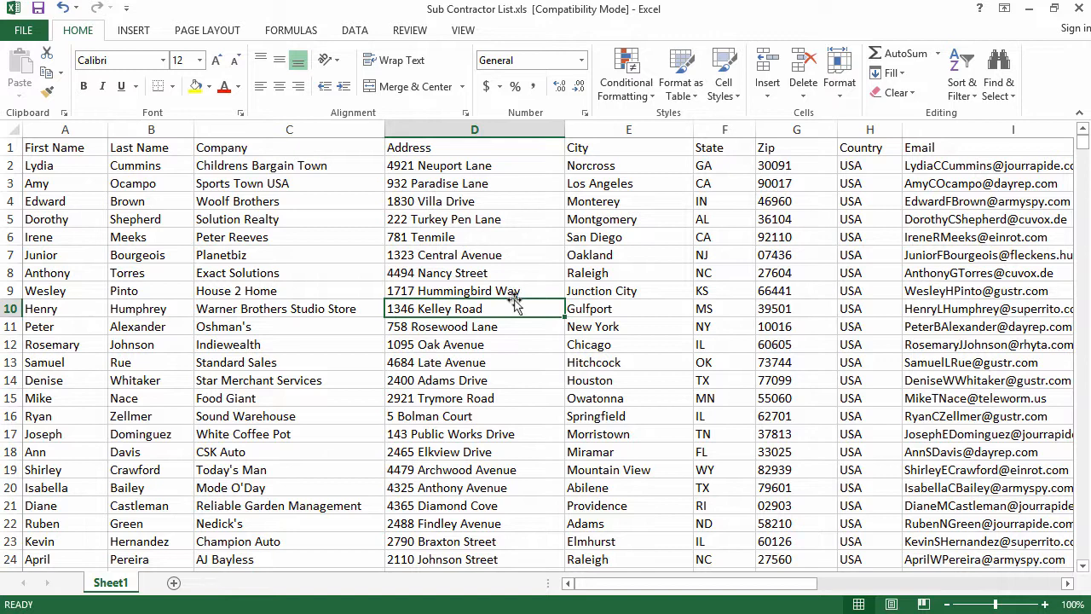
pyautogui.click(7, 309)
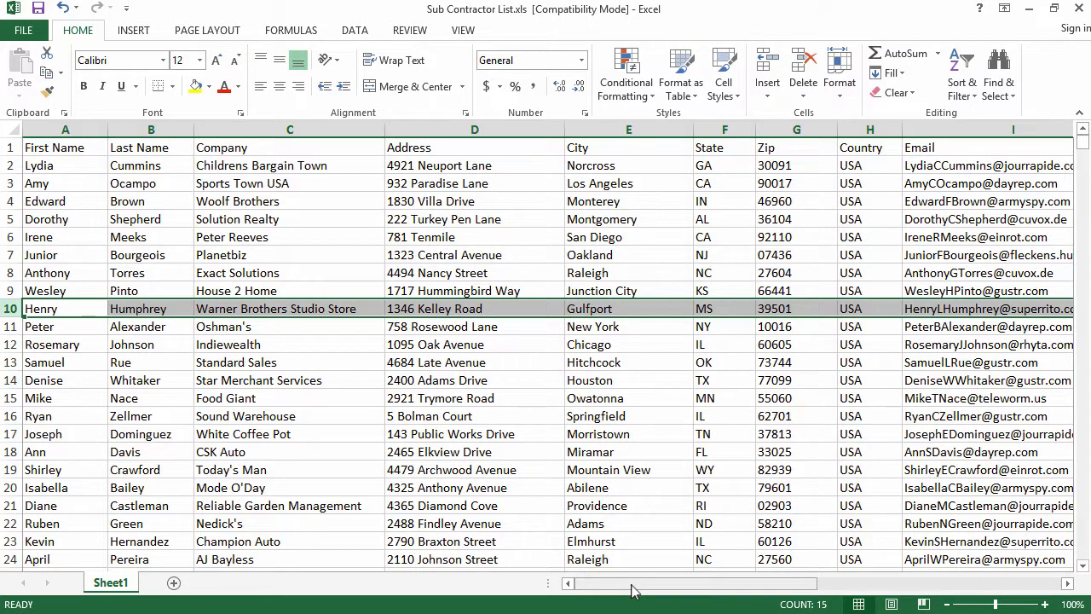
pyautogui.moveTo(632, 590); pyautogui.dragTo(881, 583)
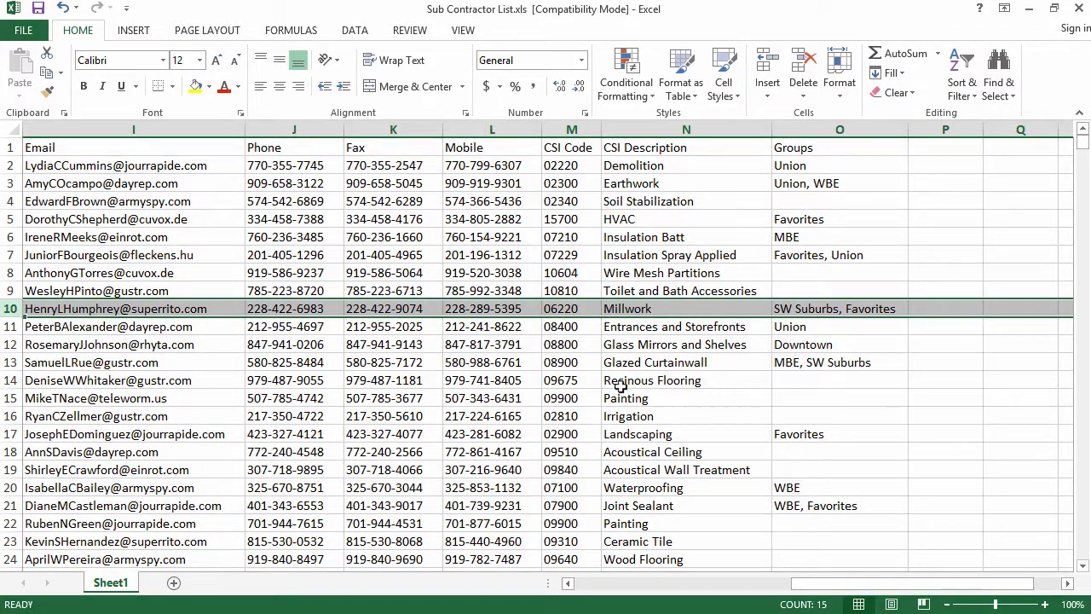
# - Check the CSI Code, CSI Description and Groups columns, confirming CSI Code is stored as text
pyautogui.click(571, 129)
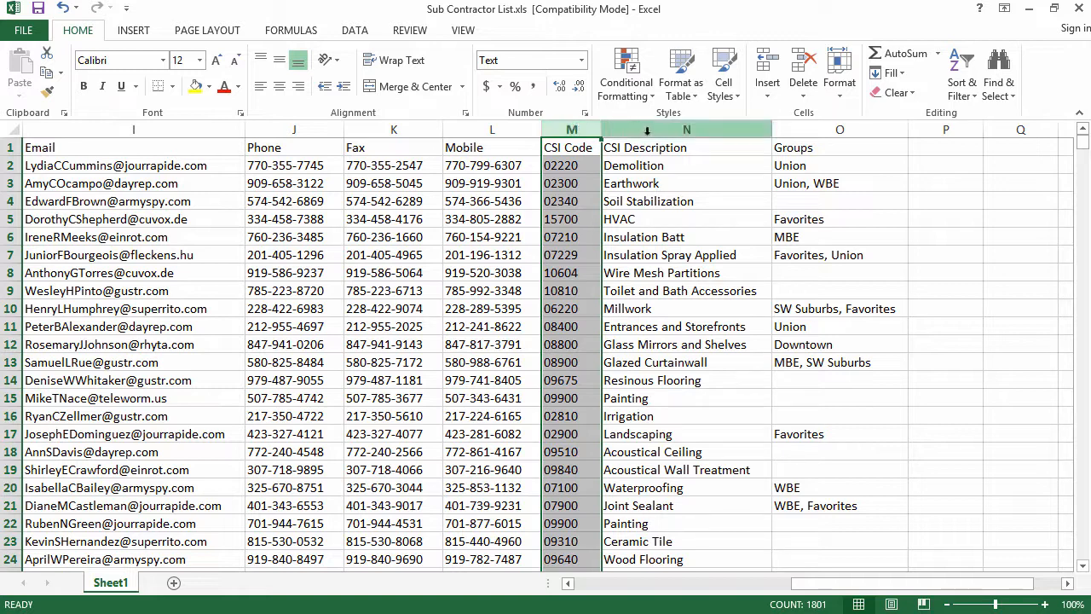
pyautogui.click(688, 128)
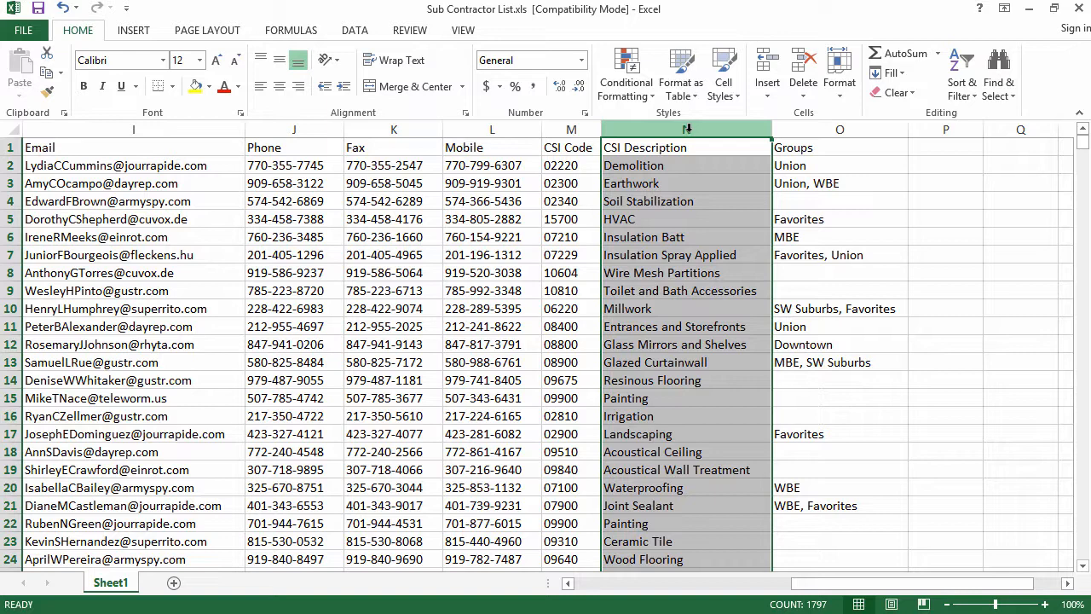
pyautogui.click(569, 129)
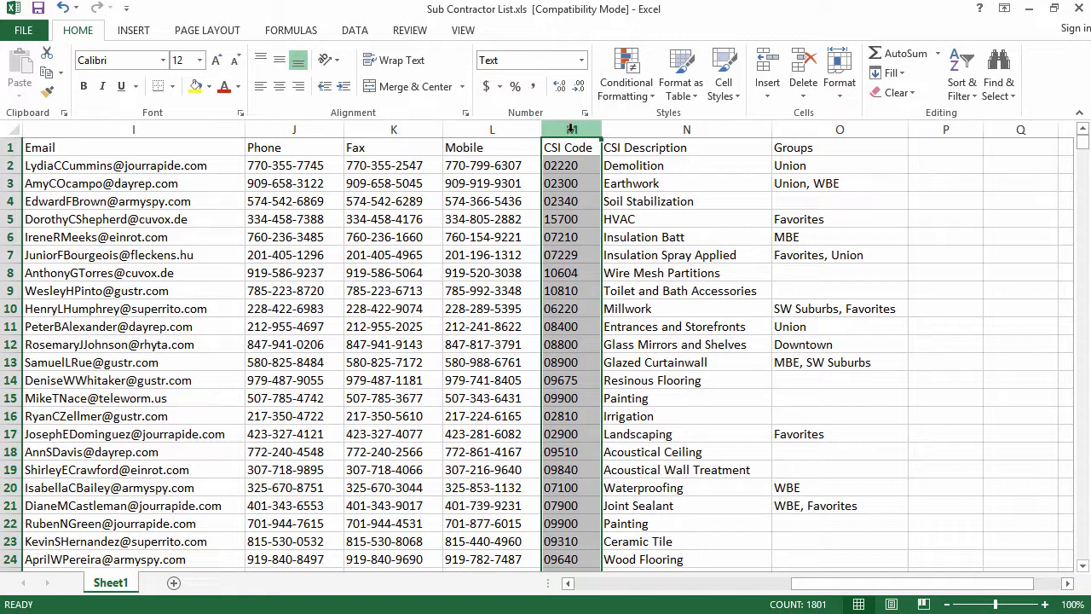
pyautogui.click(840, 129)
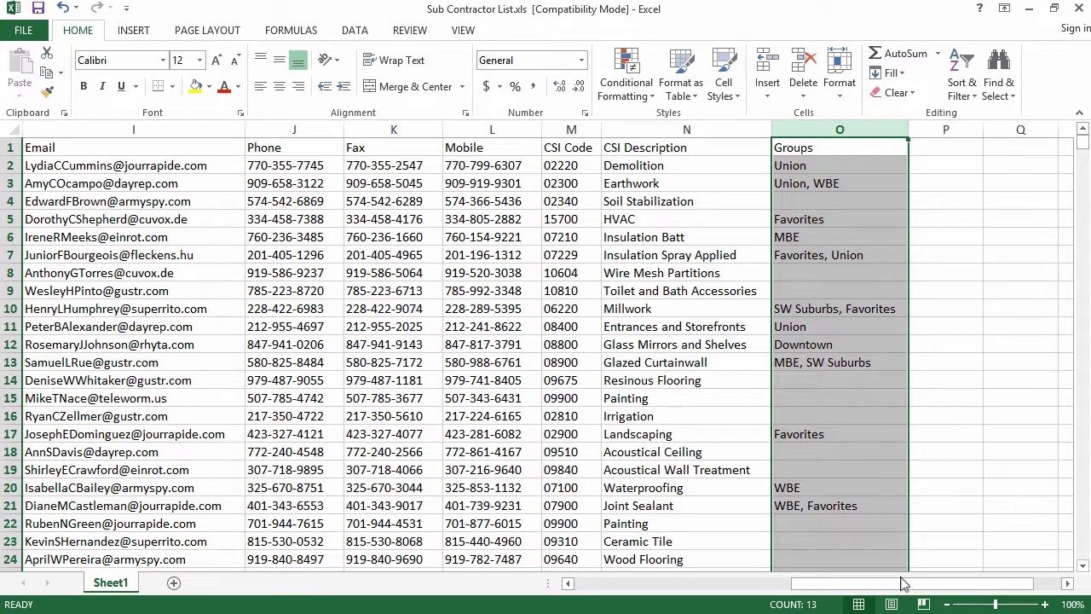
pyautogui.moveTo(905, 583); pyautogui.dragTo(625, 597)
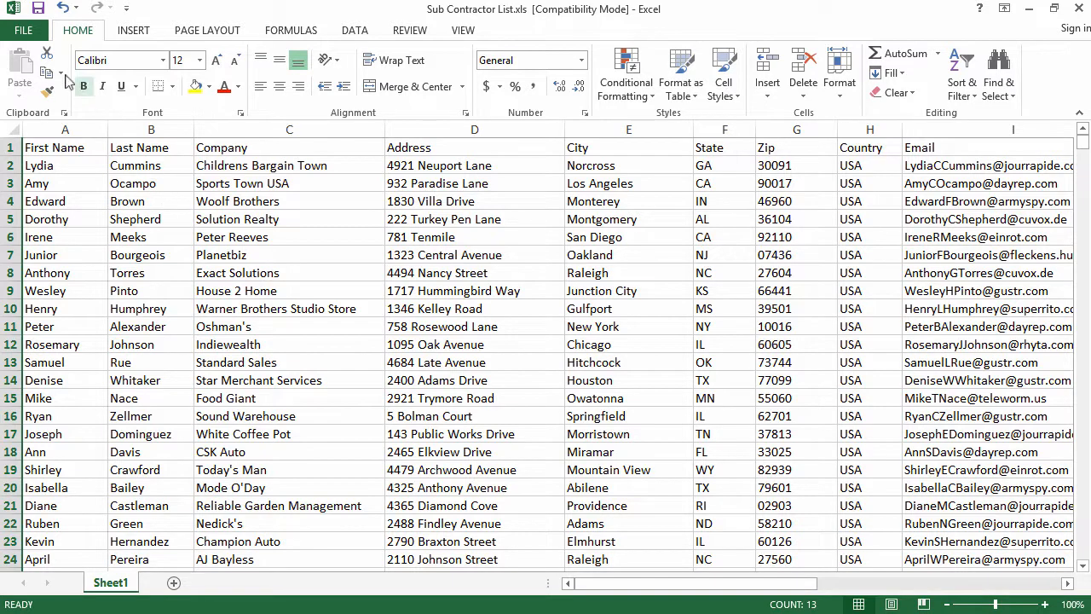
# - Save the contact list to the Desktop as CSV (Comma delimited), keeping the CSV format
pyautogui.click(28, 36)
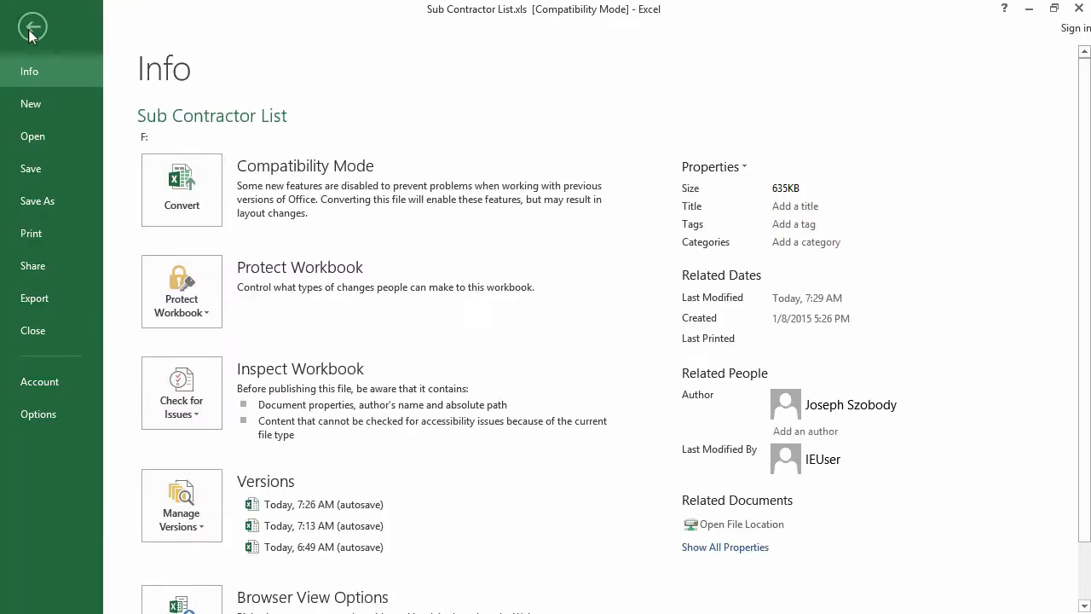
pyautogui.click(44, 203)
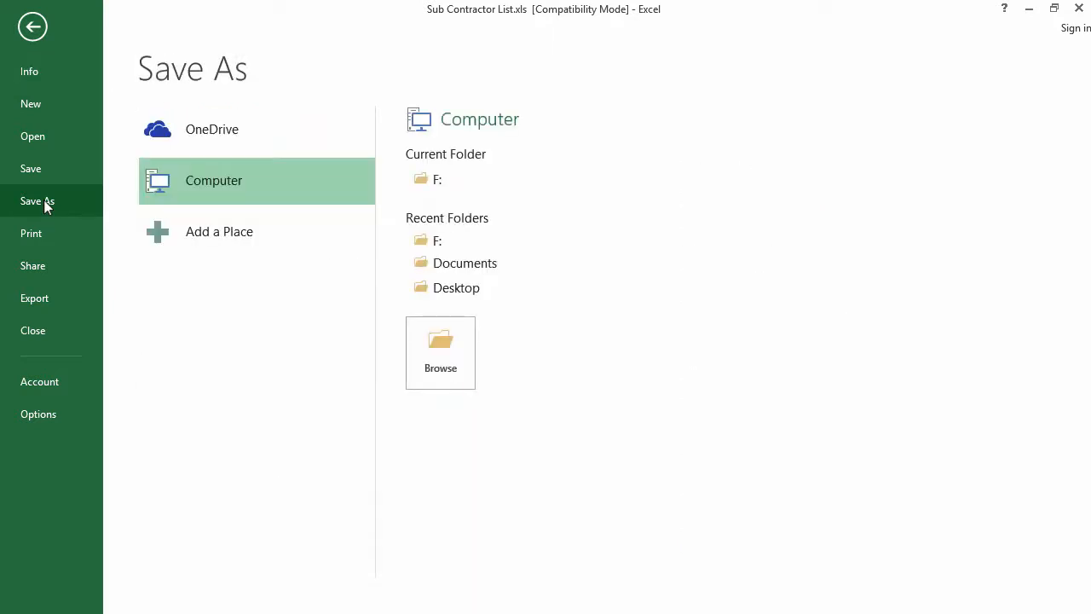
pyautogui.click(442, 292)
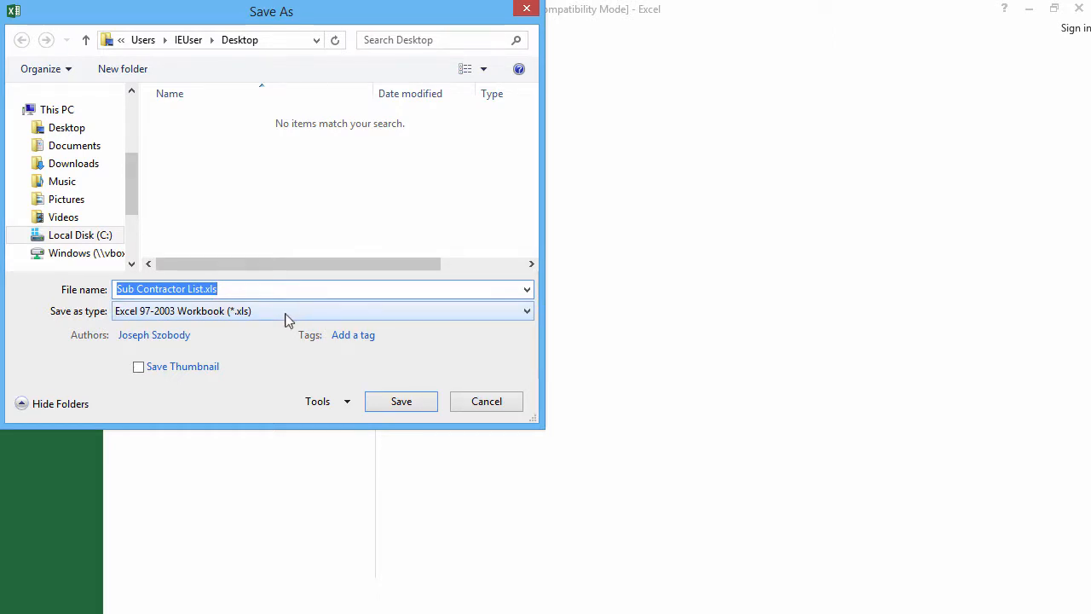
pyautogui.click(286, 319)
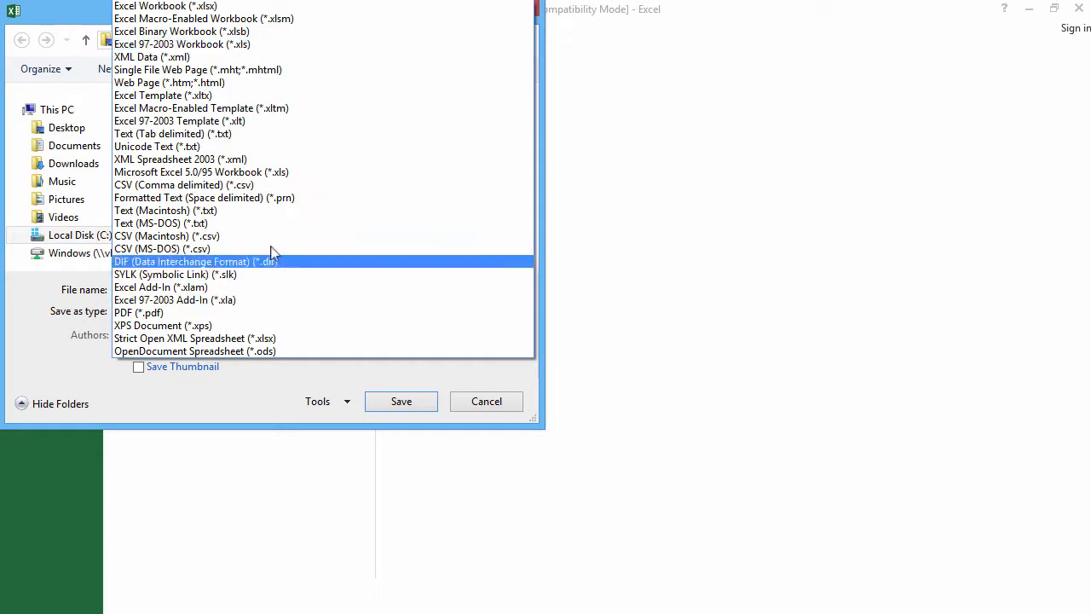
pyautogui.click(266, 189)
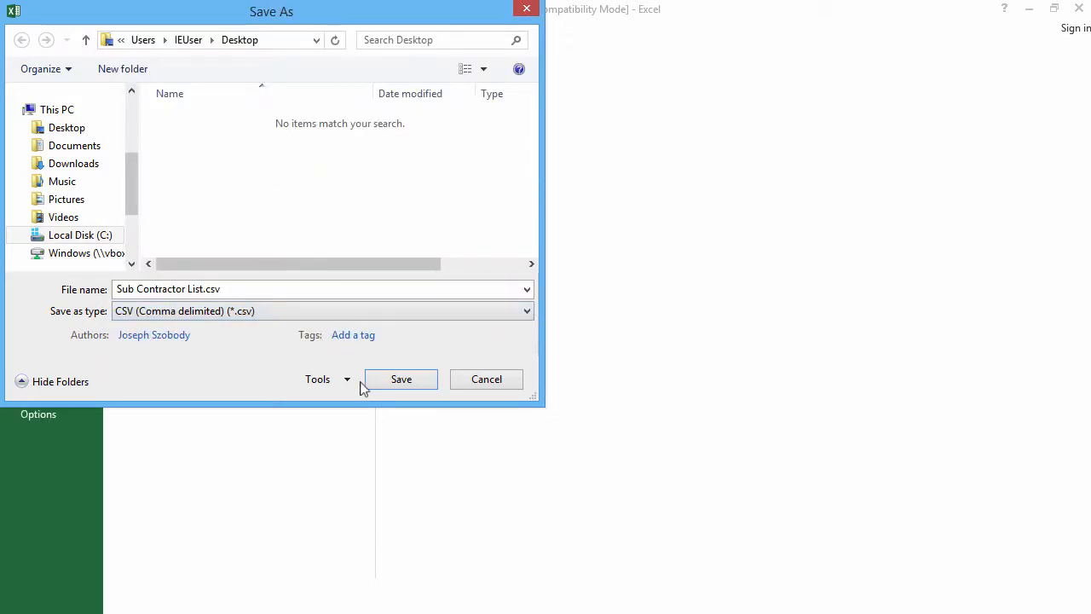
pyautogui.click(401, 379)
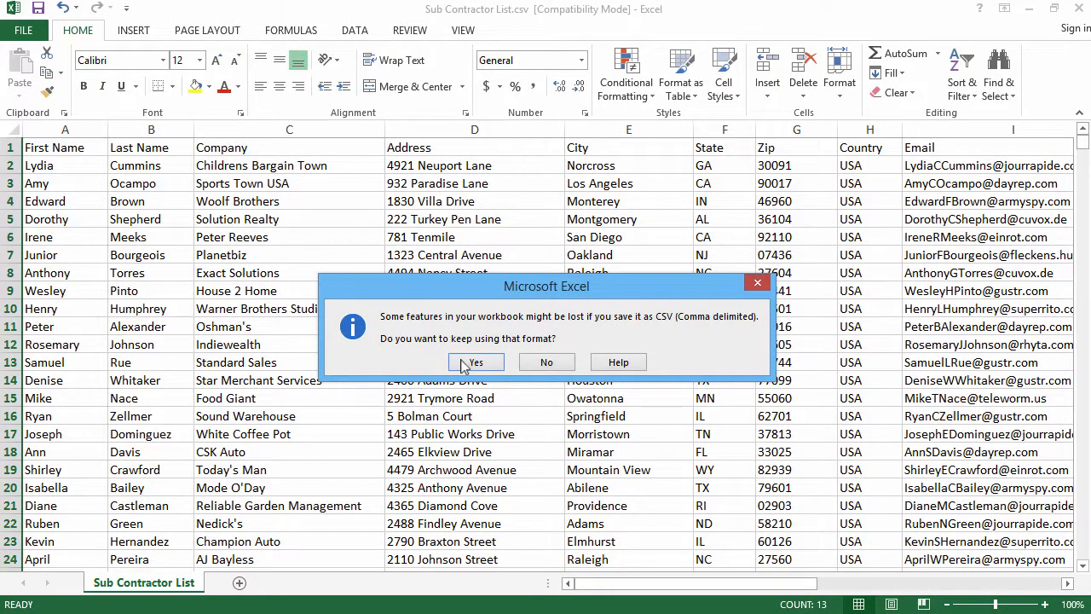
pyautogui.click(476, 362)
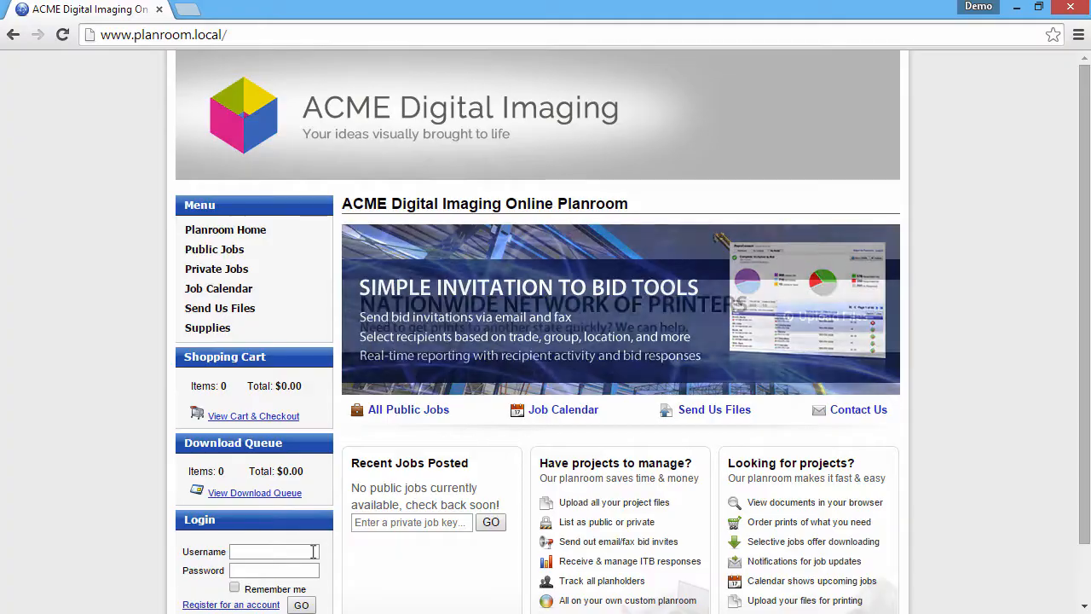
# - Log in to the ACME planroom with the account username and password
pyautogui.click(312, 551)
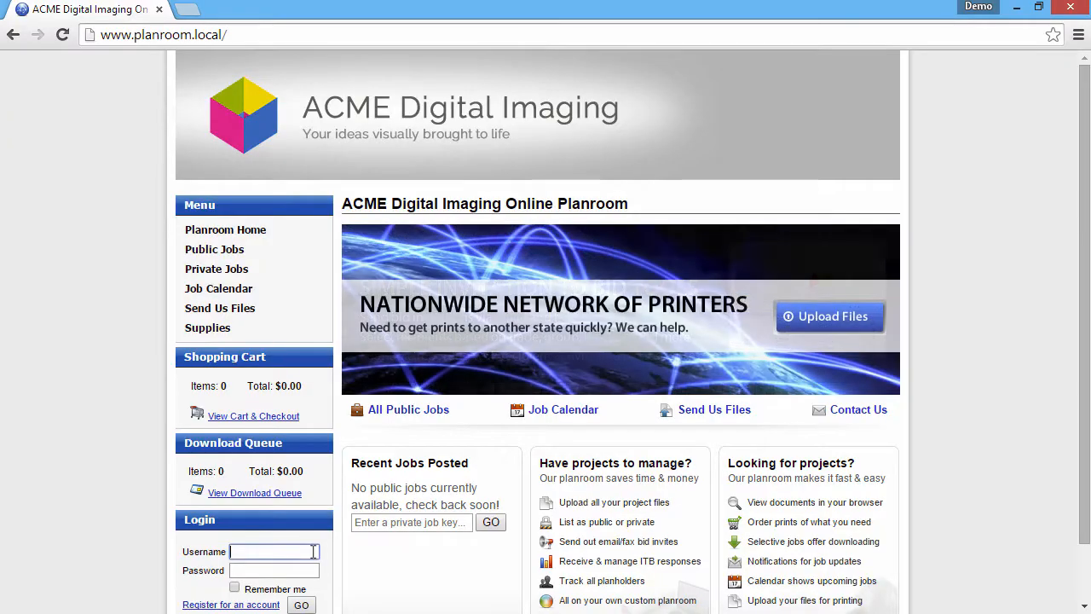
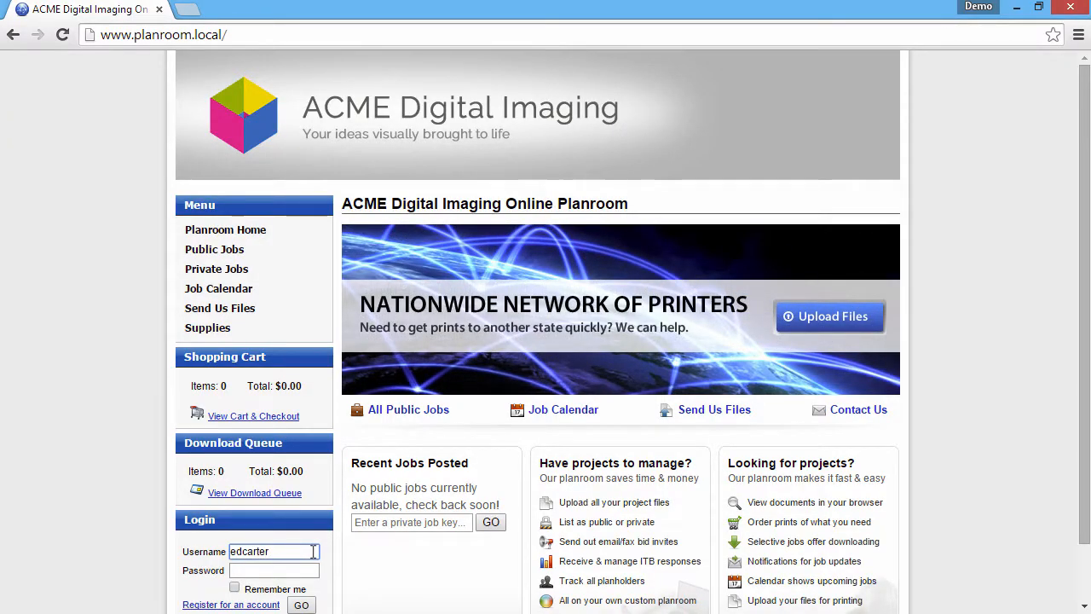
pyautogui.press('Tab')
pyautogui.write('••••••••••')
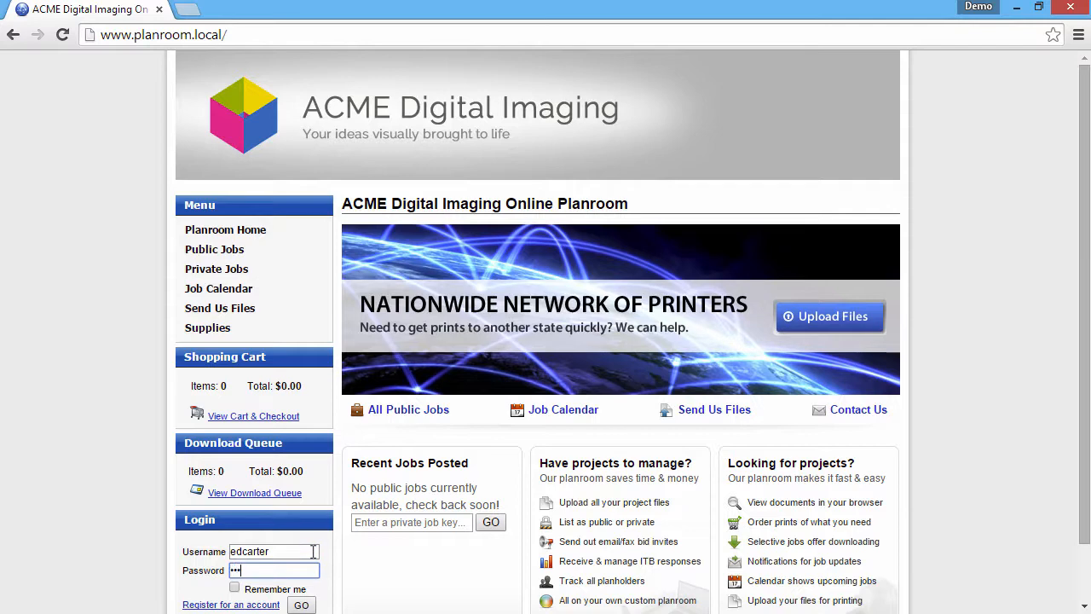
pyautogui.press('Return')
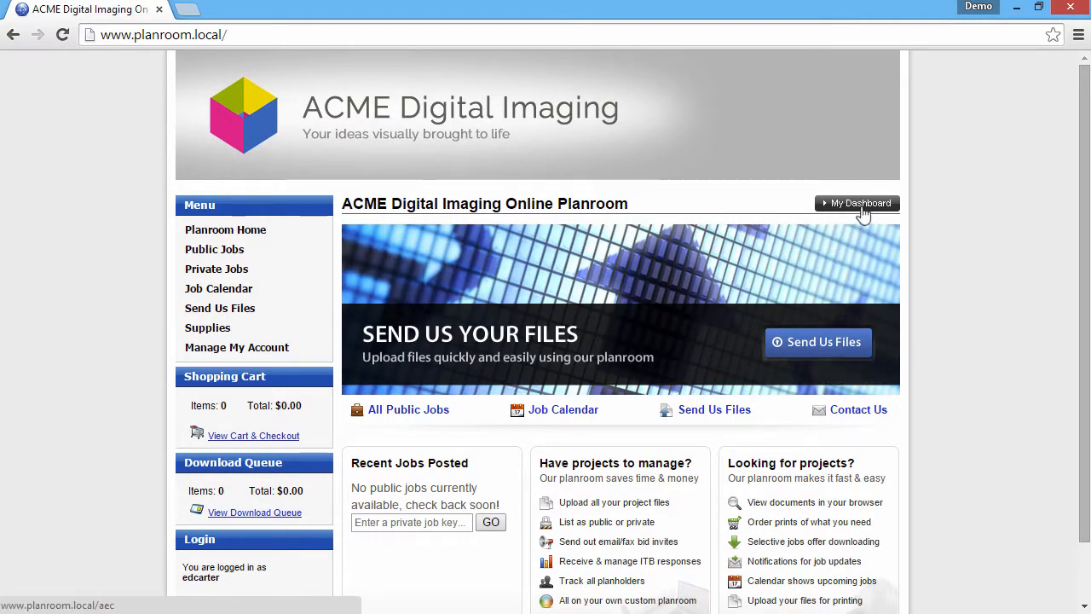
# - From My Dashboard's My Contacts tab, choose More Actions > Import Contacts
pyautogui.click(860, 206)
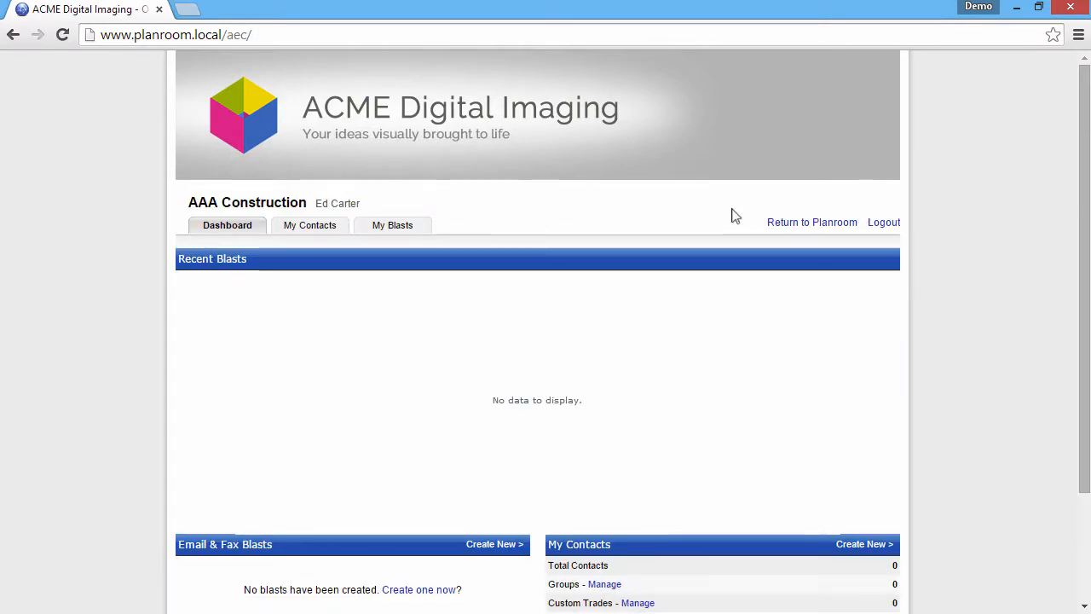
pyautogui.click(312, 226)
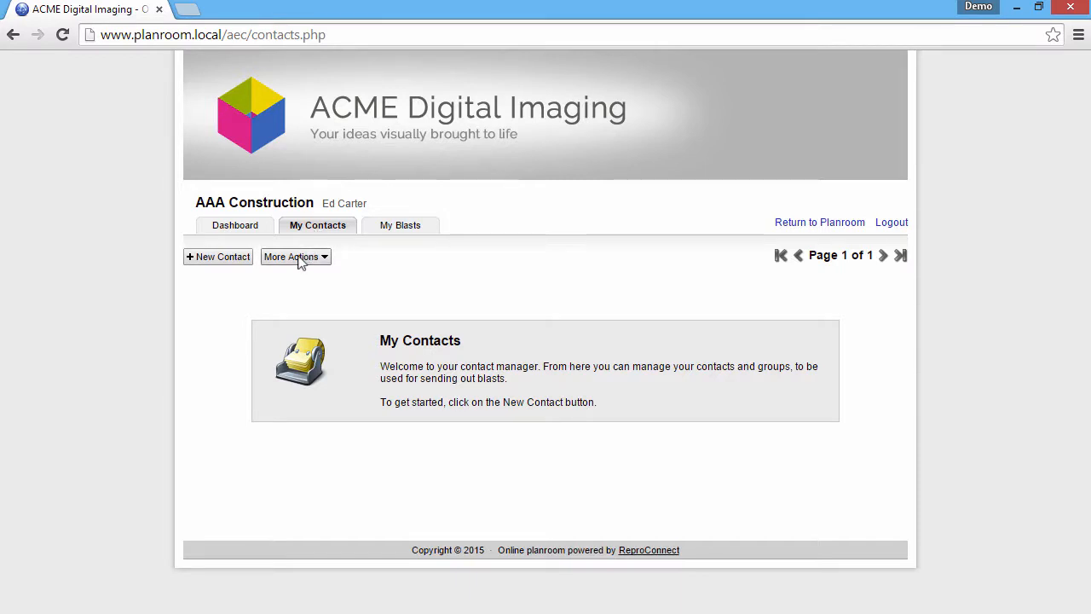
pyautogui.click(298, 258)
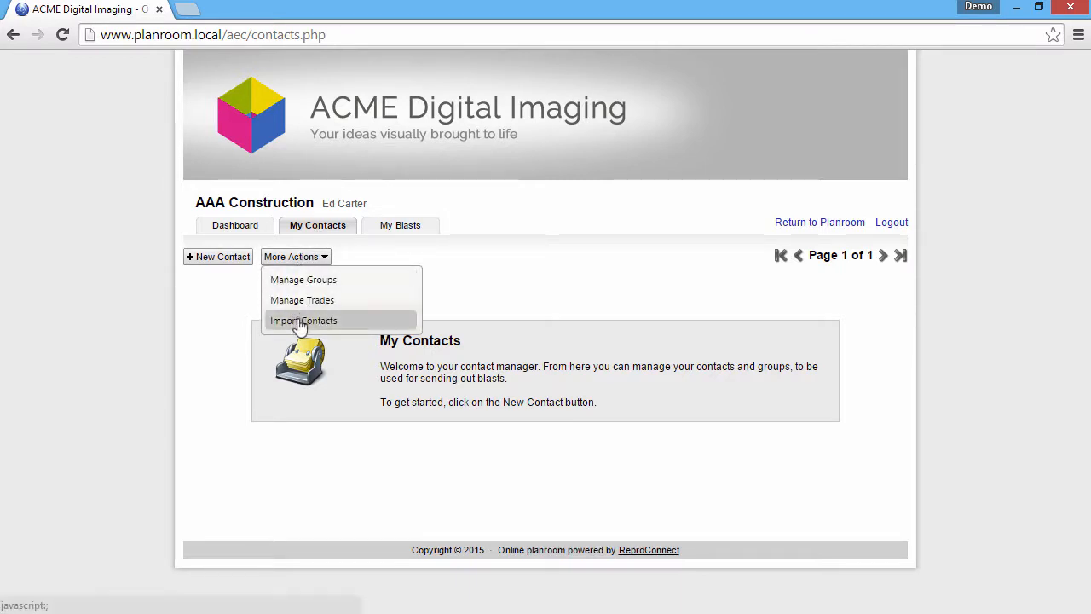
pyautogui.click(300, 323)
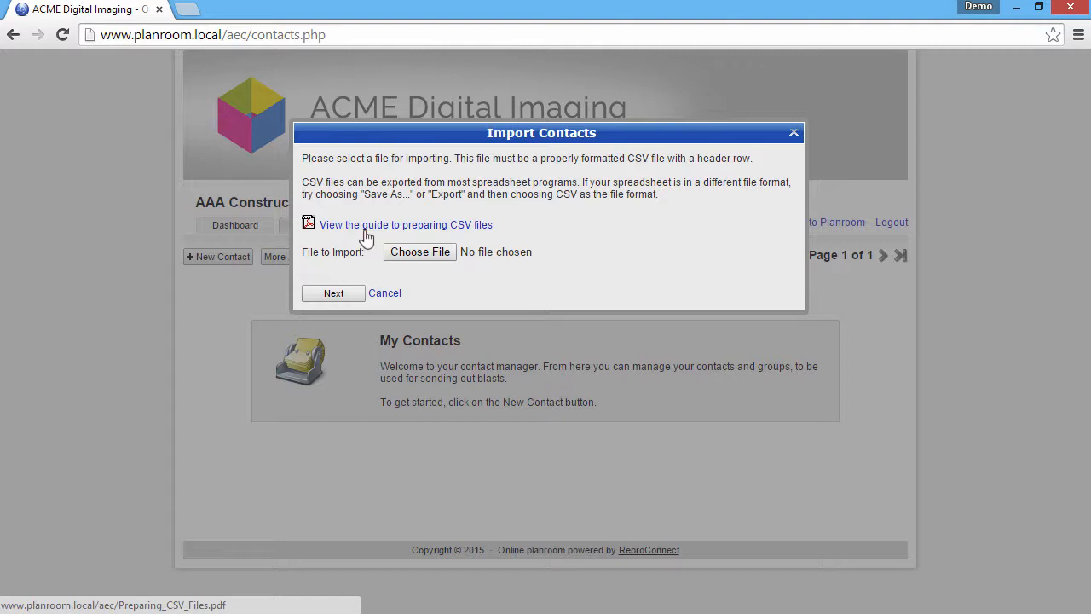
# - Choose Sub Contractor List.csv as the import file and advance to the Step 2 column mapping
pyautogui.click(425, 254)
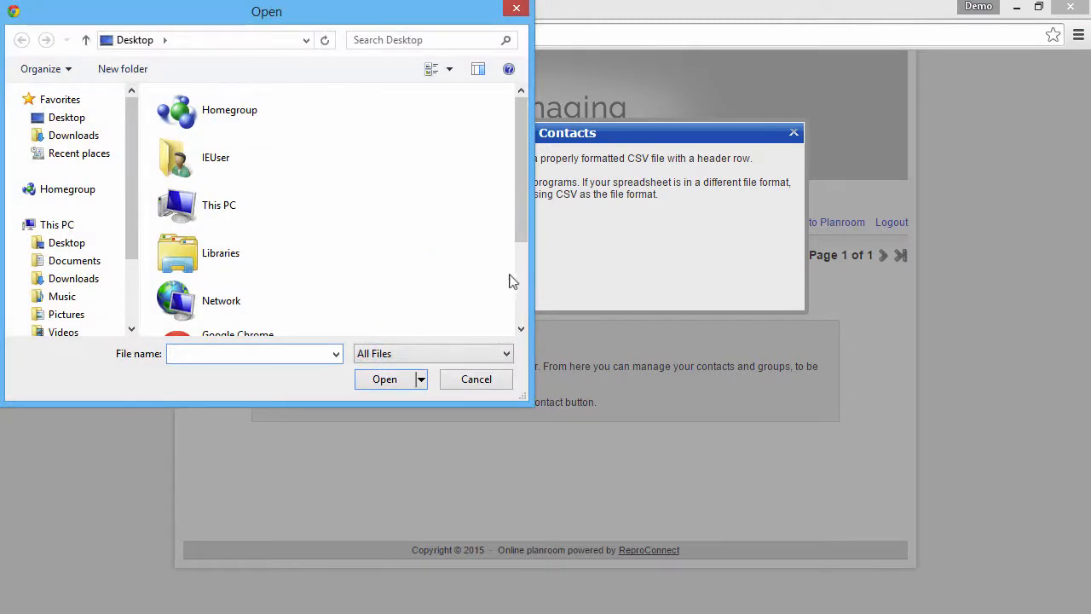
pyautogui.scroll(-3, 409, 302)
pyautogui.click(231, 314)
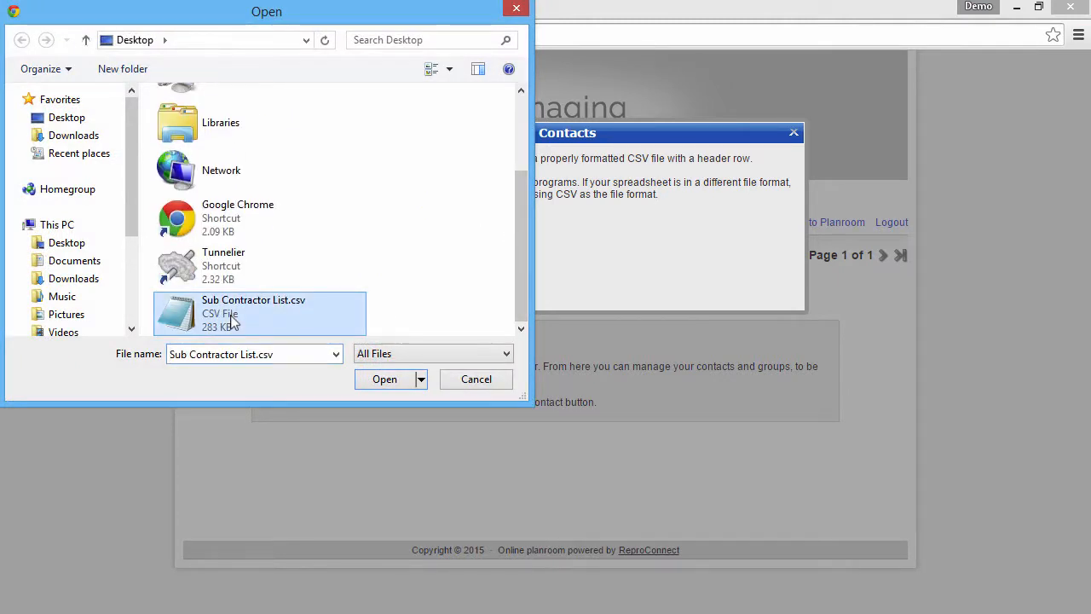
pyautogui.doubleClick(232, 317)
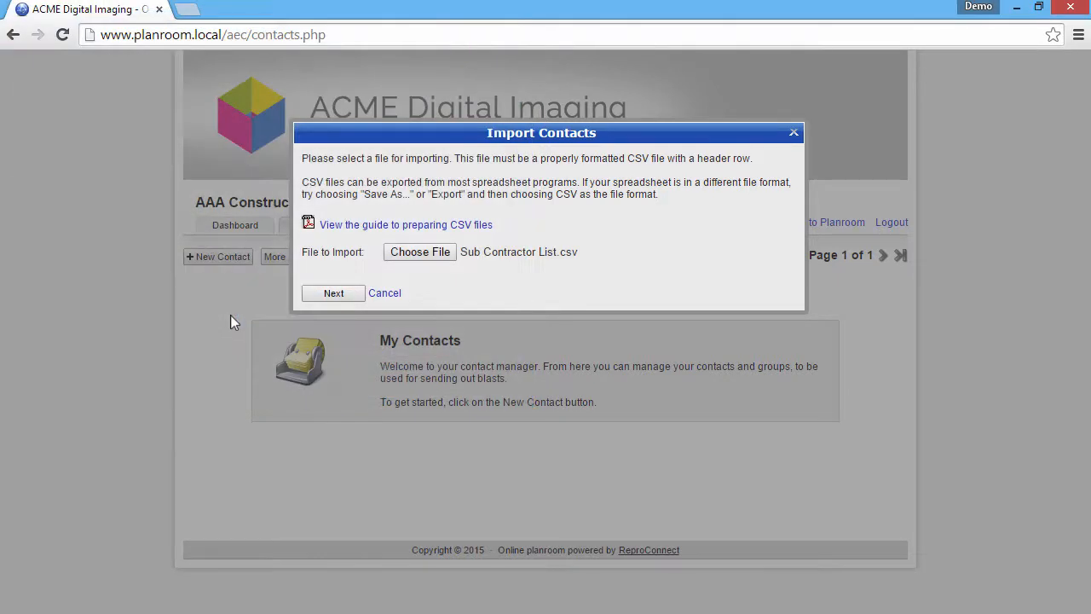
pyautogui.click(333, 293)
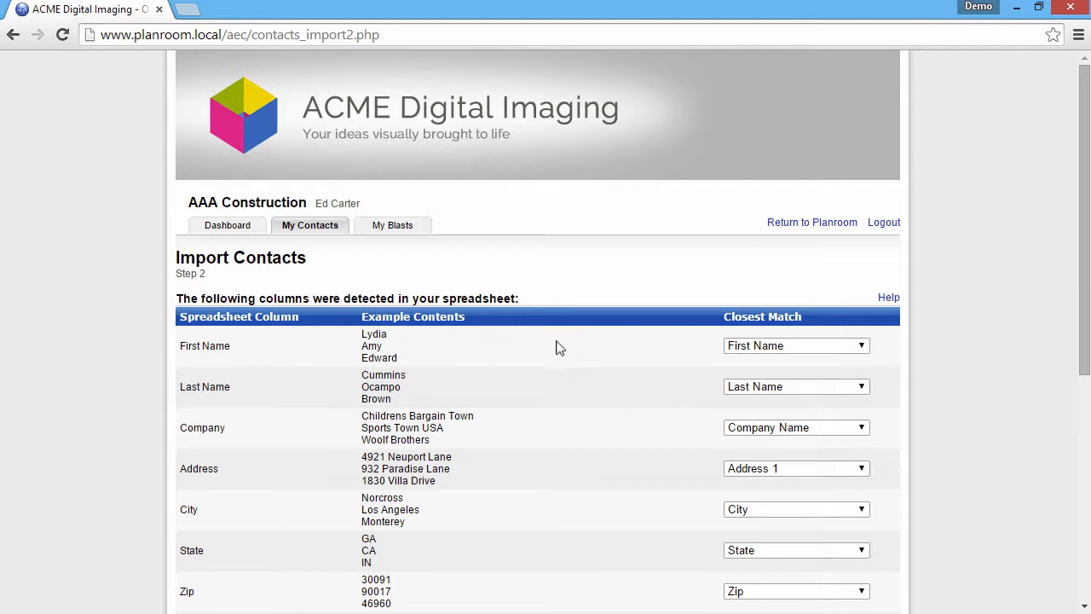
pyautogui.click(863, 353)
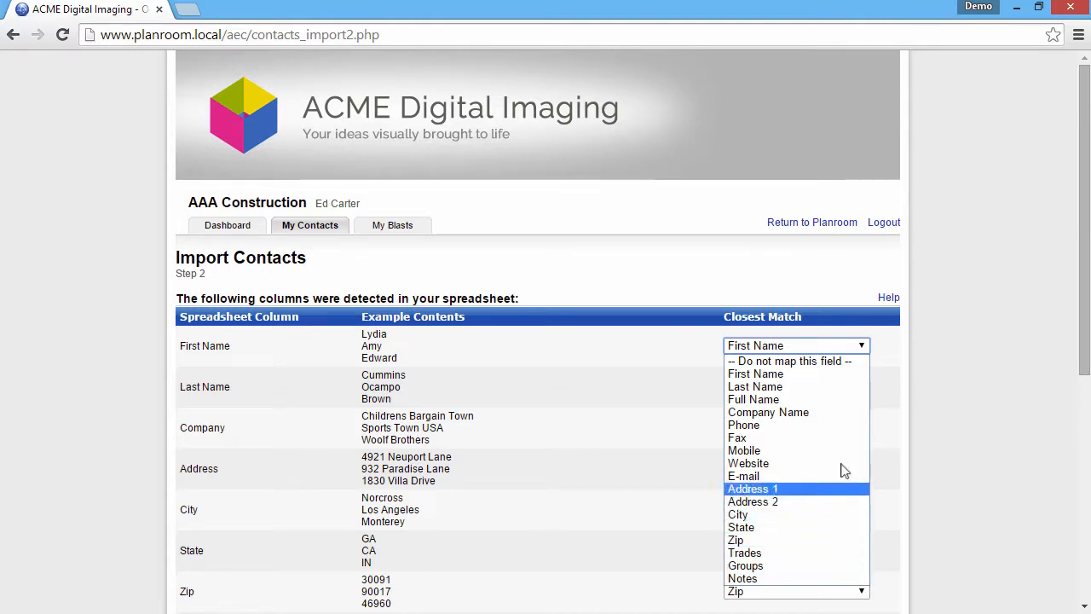
pyautogui.click(852, 381)
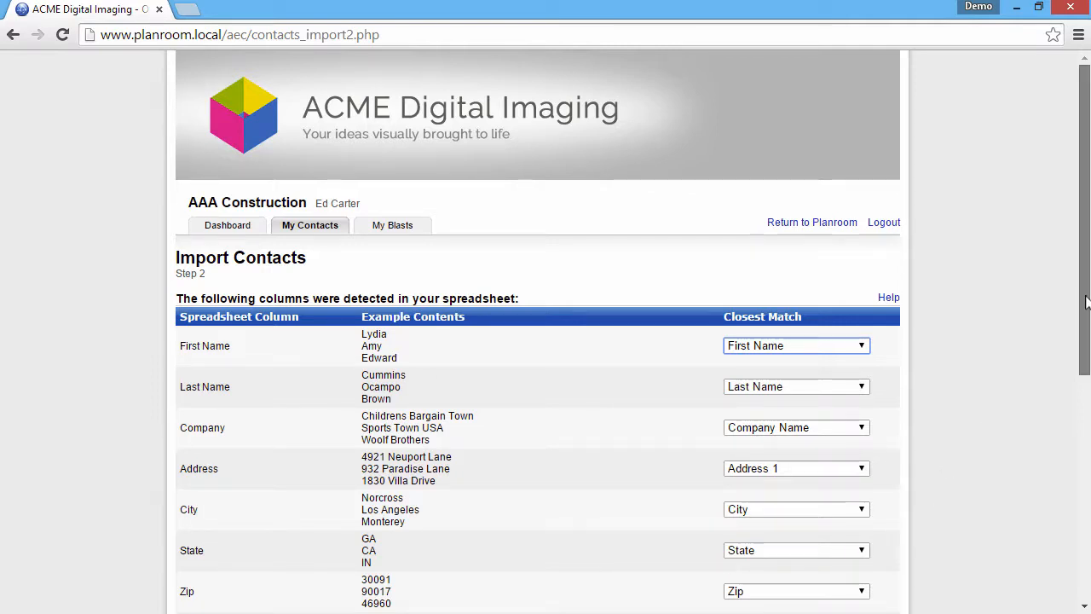
pyautogui.moveTo(1086, 302); pyautogui.dragTo(1086, 480)
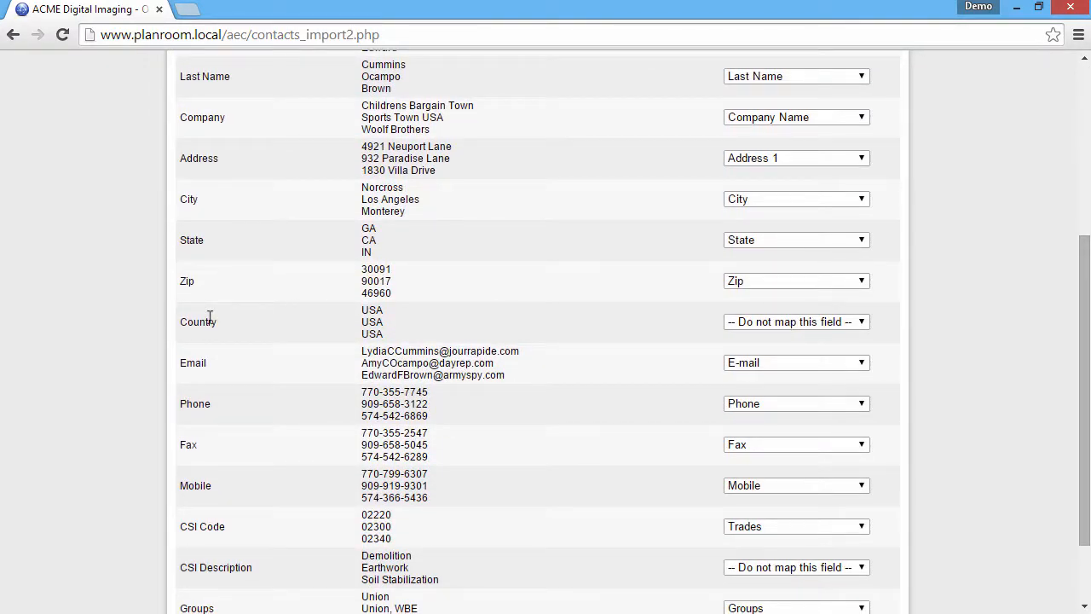
pyautogui.click(863, 329)
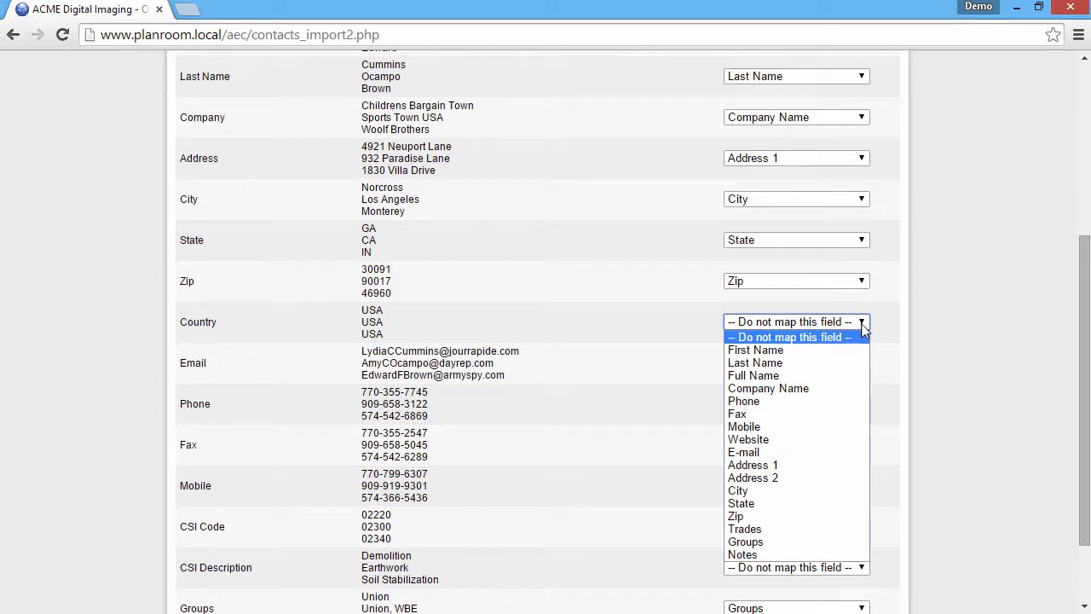
pyautogui.click(863, 329)
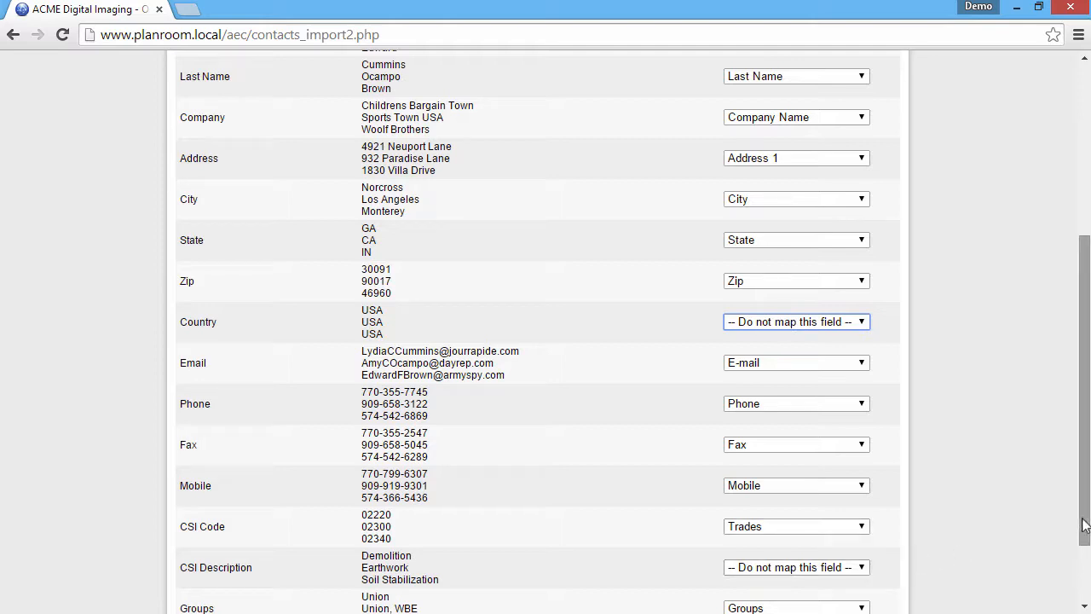
pyautogui.scroll(-2, 1084, 525)
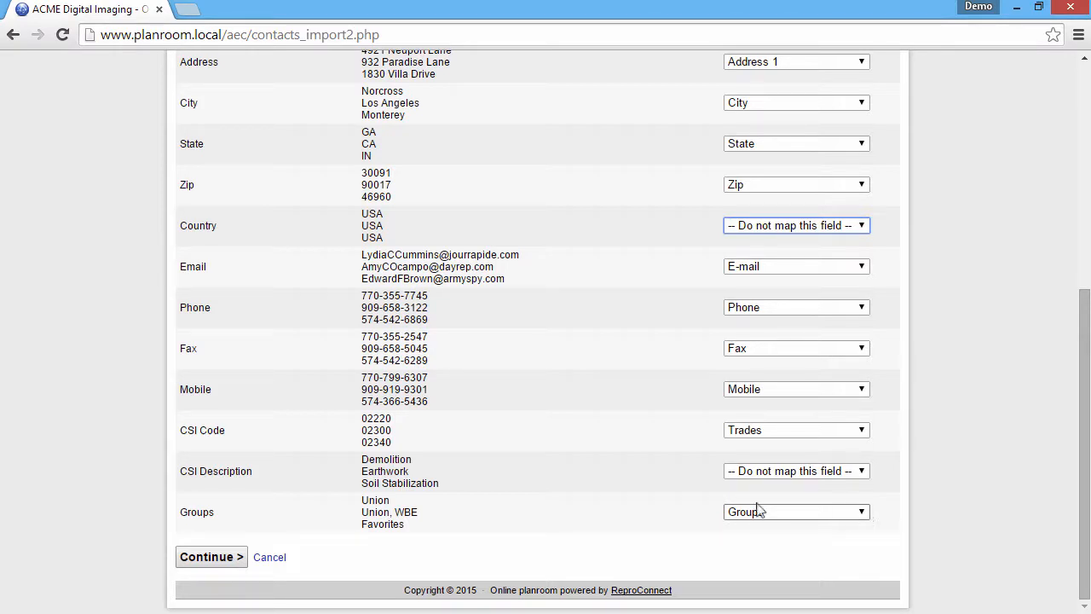
# - Accept the column mapping, scroll through the 1800-contact preview, and import them all
pyautogui.click(213, 558)
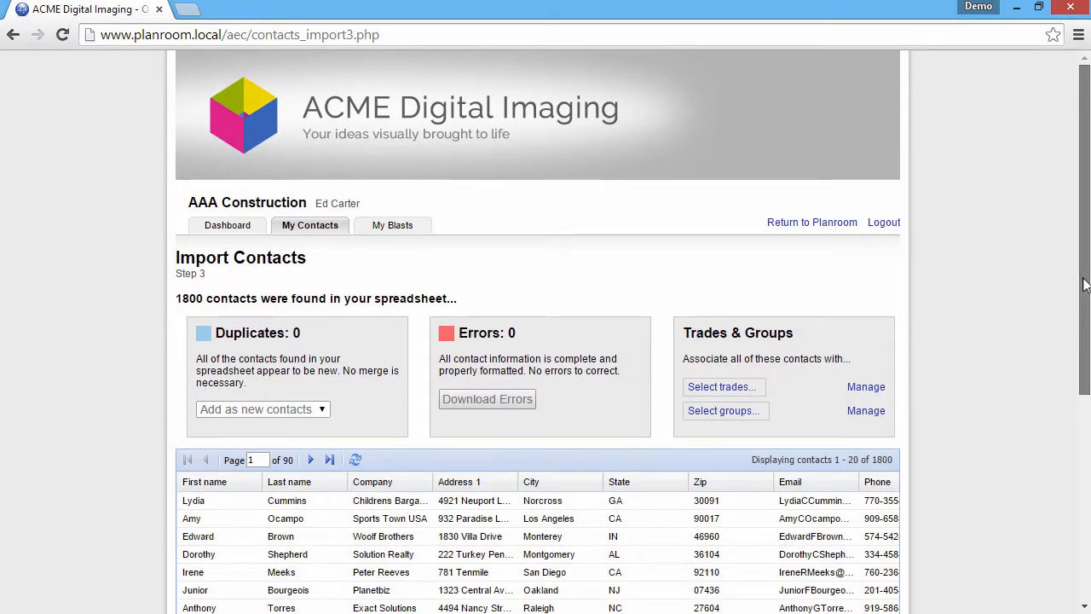
pyautogui.moveTo(1085, 284); pyautogui.dragTo(1081, 350)
pyautogui.scroll(-1, 1081, 350)
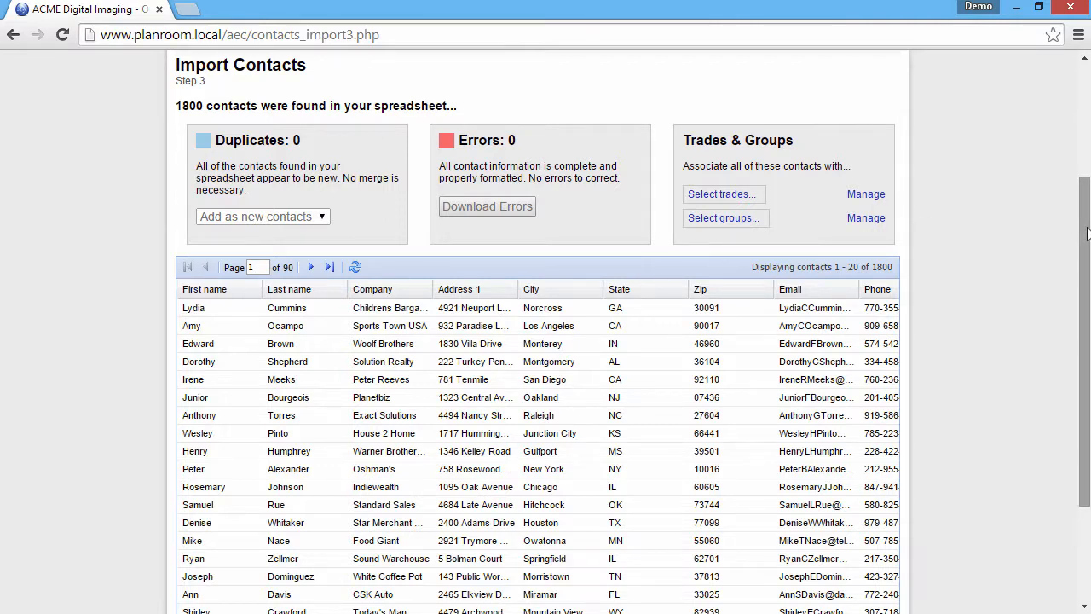
pyautogui.moveTo(1087, 236); pyautogui.dragTo(1087, 299)
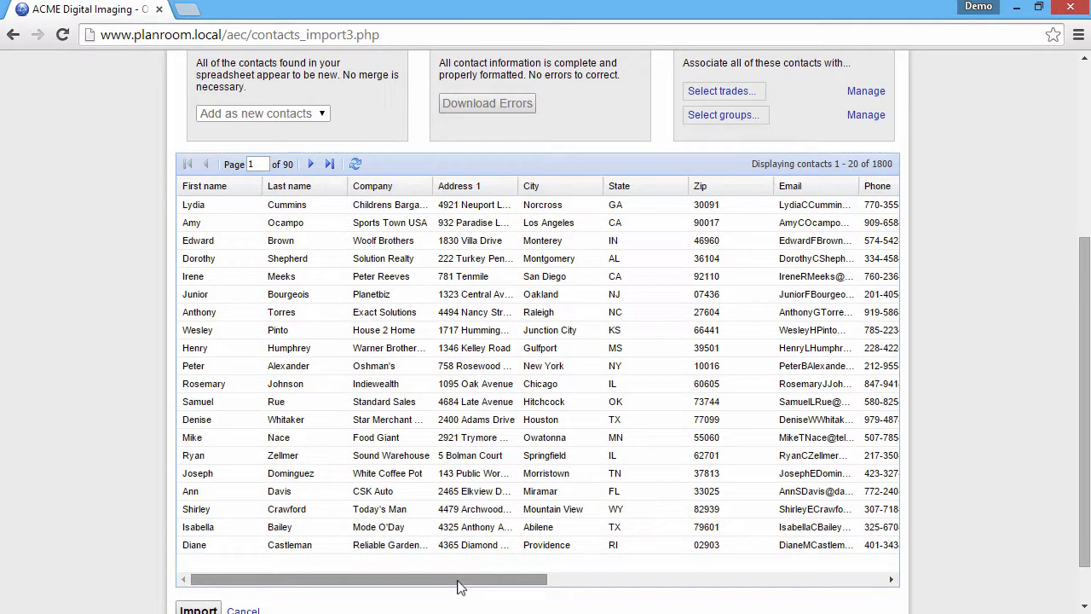
pyautogui.moveTo(461, 584); pyautogui.dragTo(753, 589)
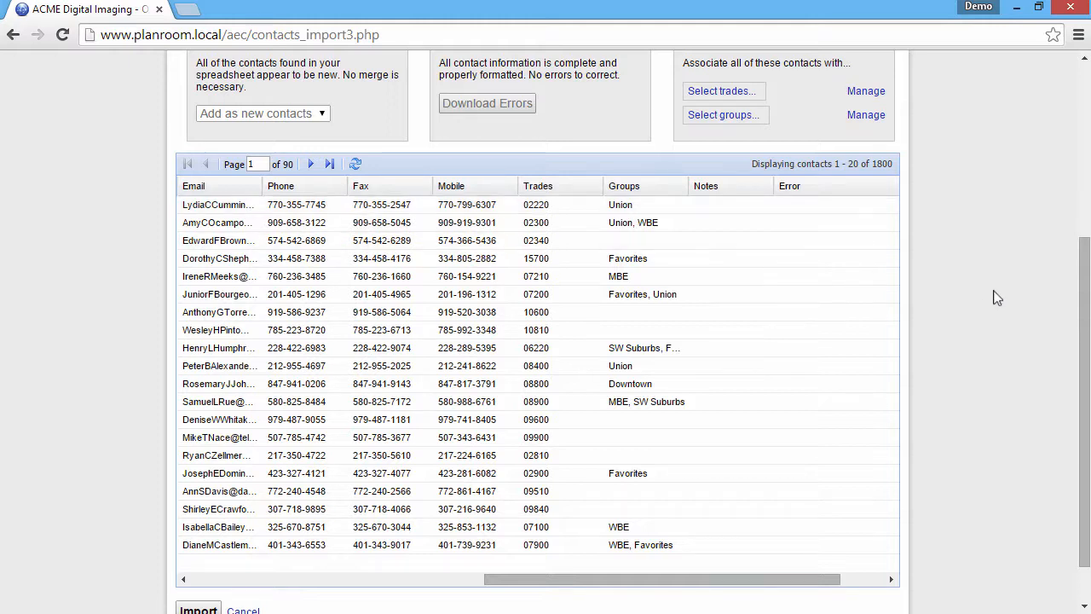
pyautogui.moveTo(1084, 336); pyautogui.dragTo(1084, 352)
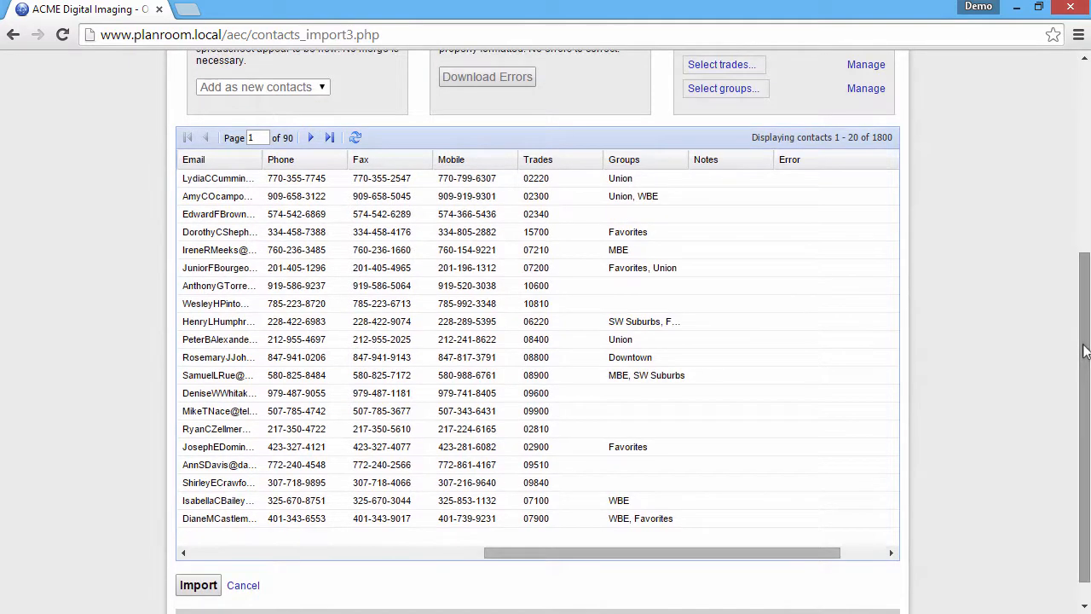
pyautogui.click(200, 588)
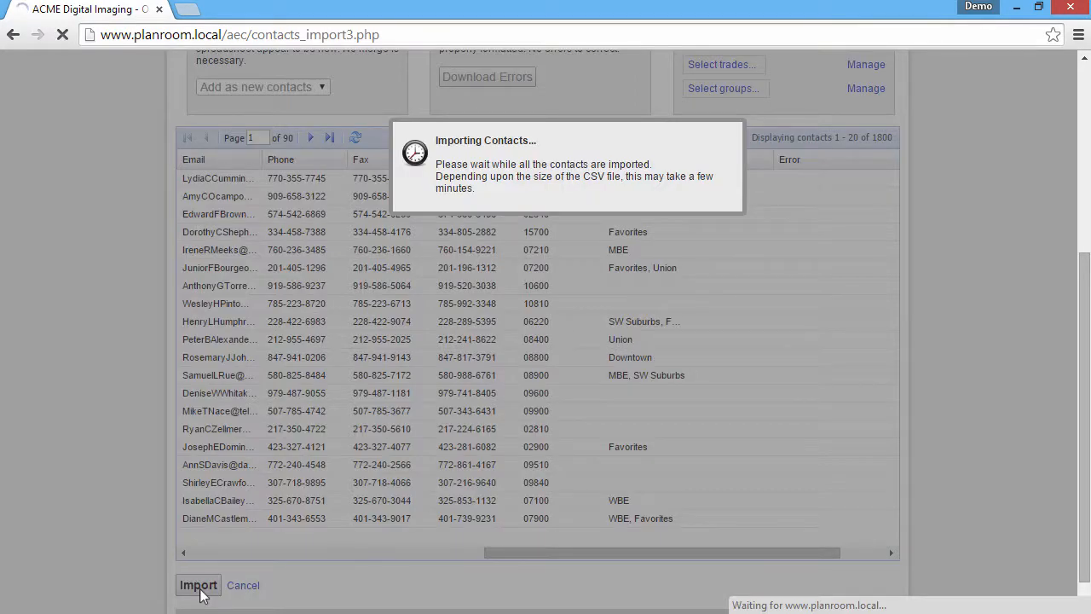